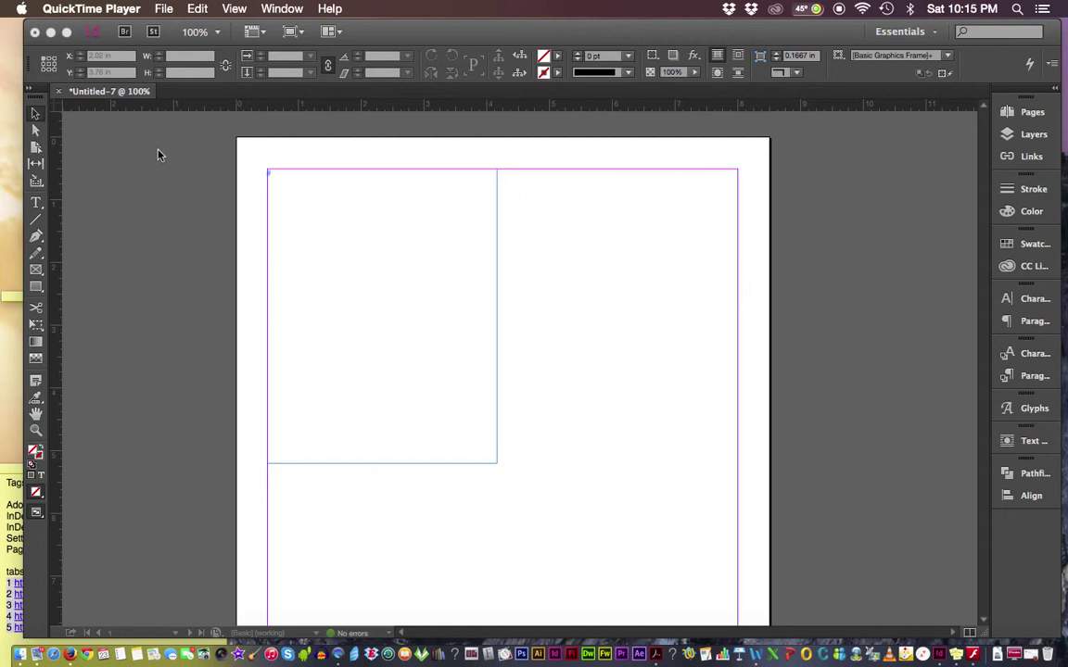
# - Place the Word file 05 Grade Scale.doc into the empty text frame at the page's upper left
pyautogui.click(50, 202)
pyautogui.click(36, 204)
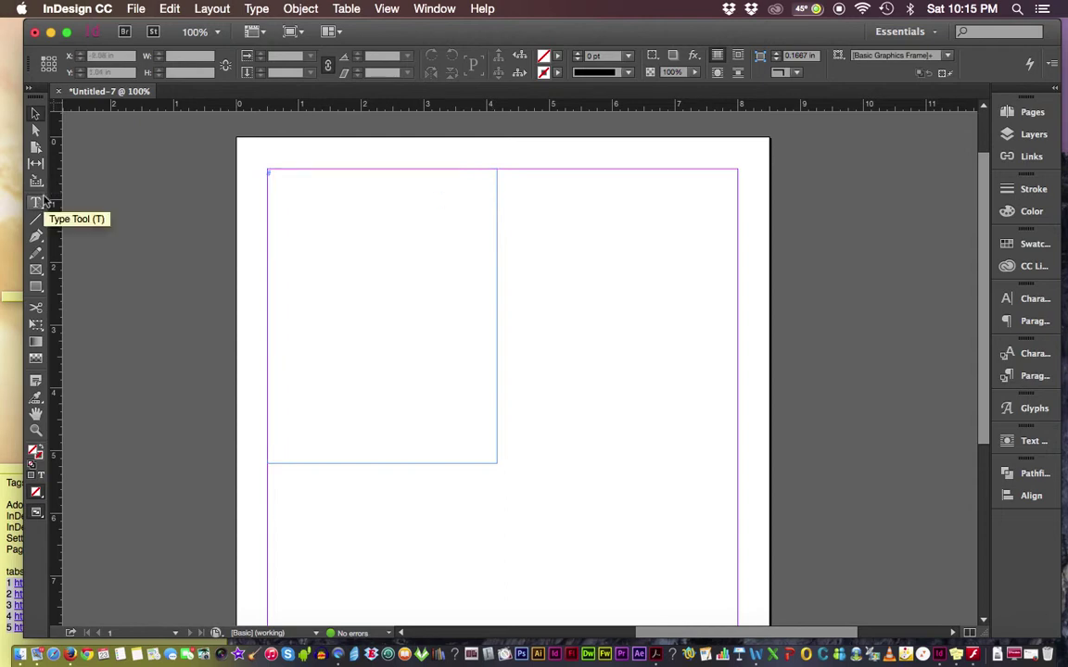
pyautogui.click(136, 11)
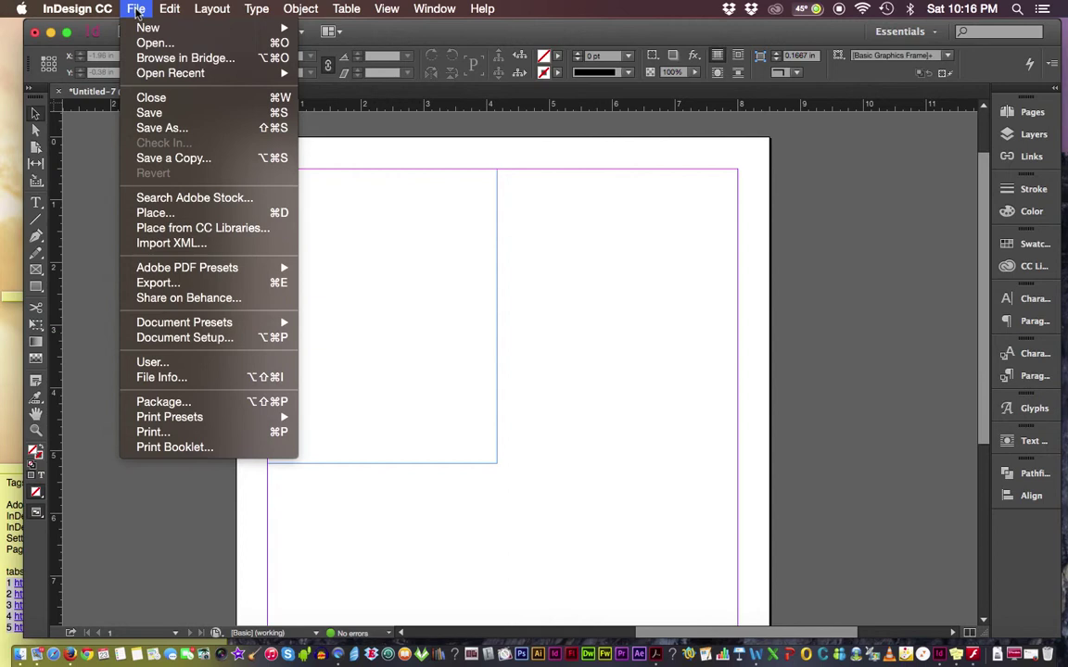
pyautogui.click(173, 215)
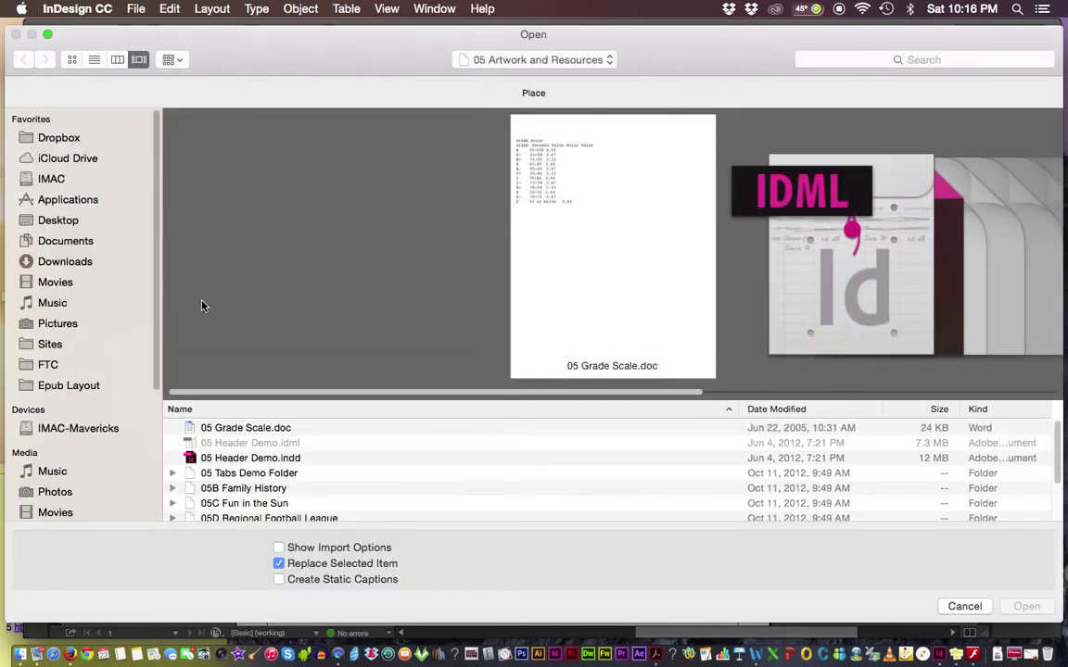
pyautogui.click(233, 432)
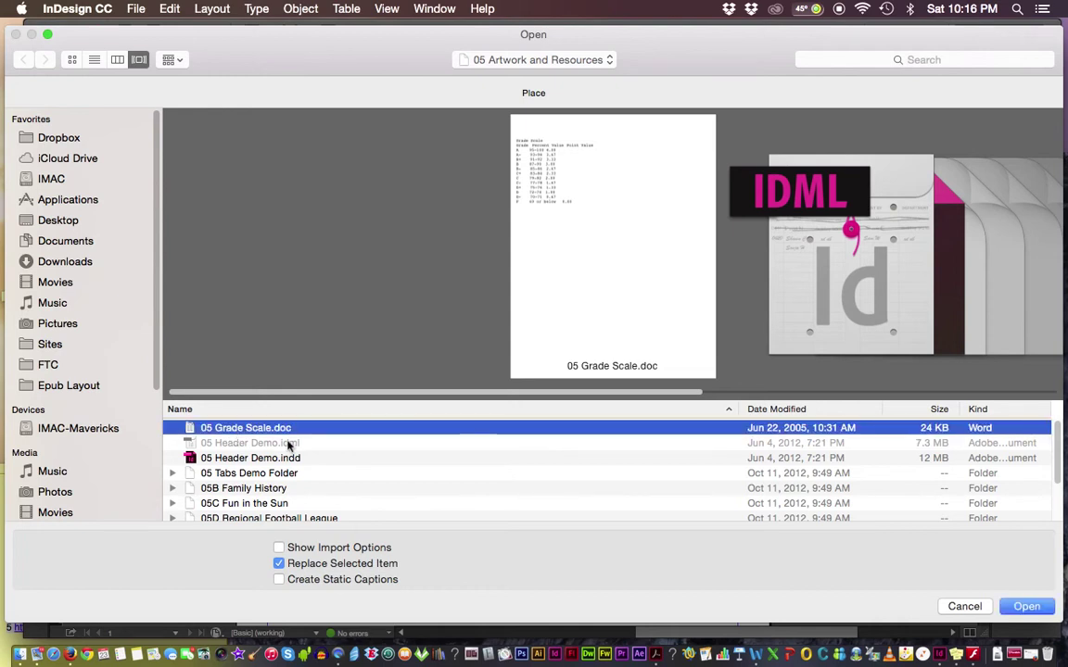
pyautogui.click(1028, 608)
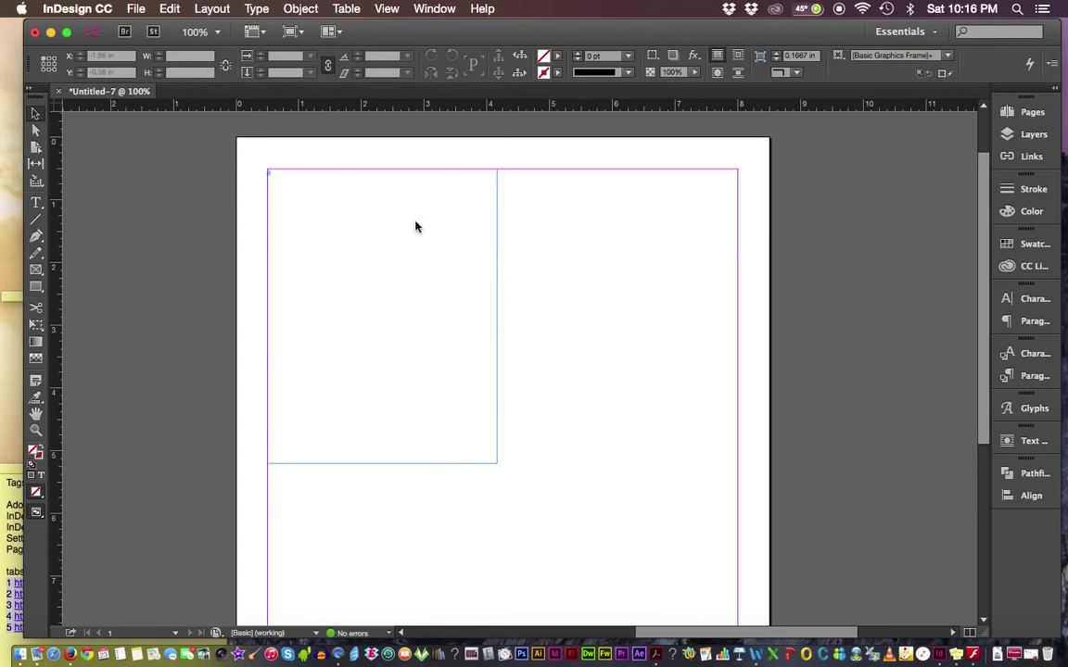
pyautogui.click(312, 221)
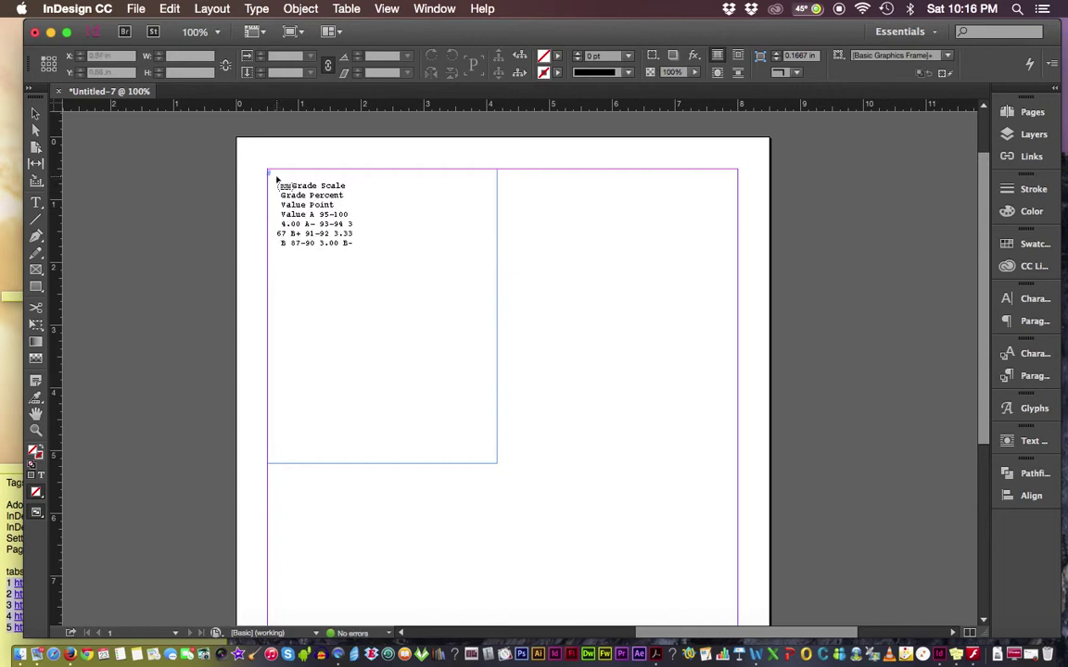
pyautogui.click(277, 179)
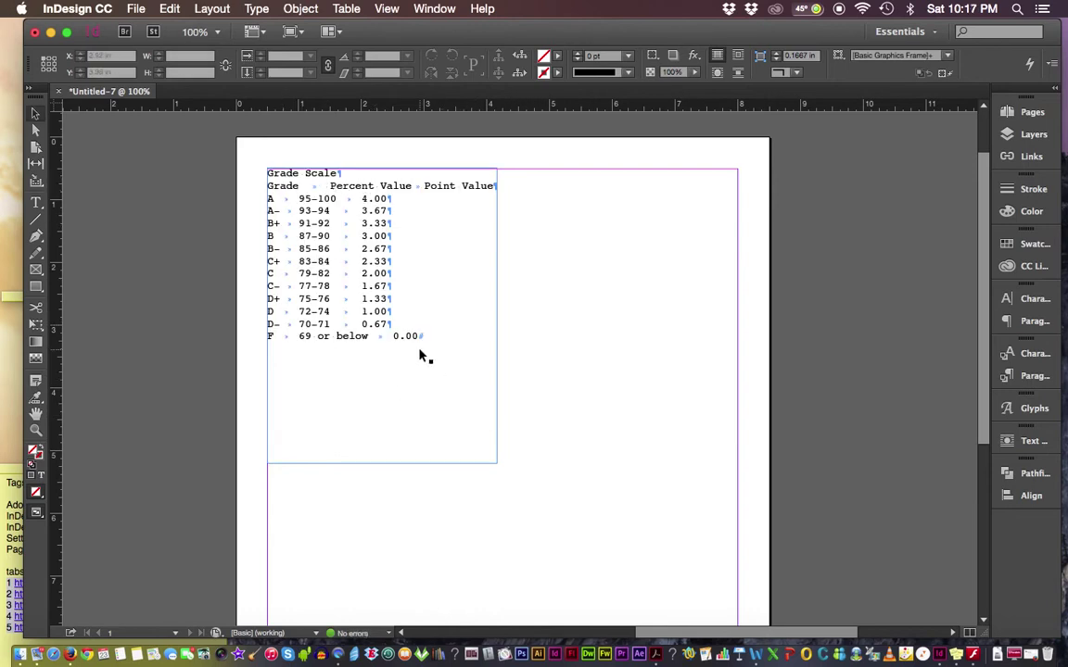
# - Convert the text from the Grade heading line through the F row into a table, separating columns by Tab and rows by Paragraph, with [Basic Table] style
pyautogui.press('super+equal')
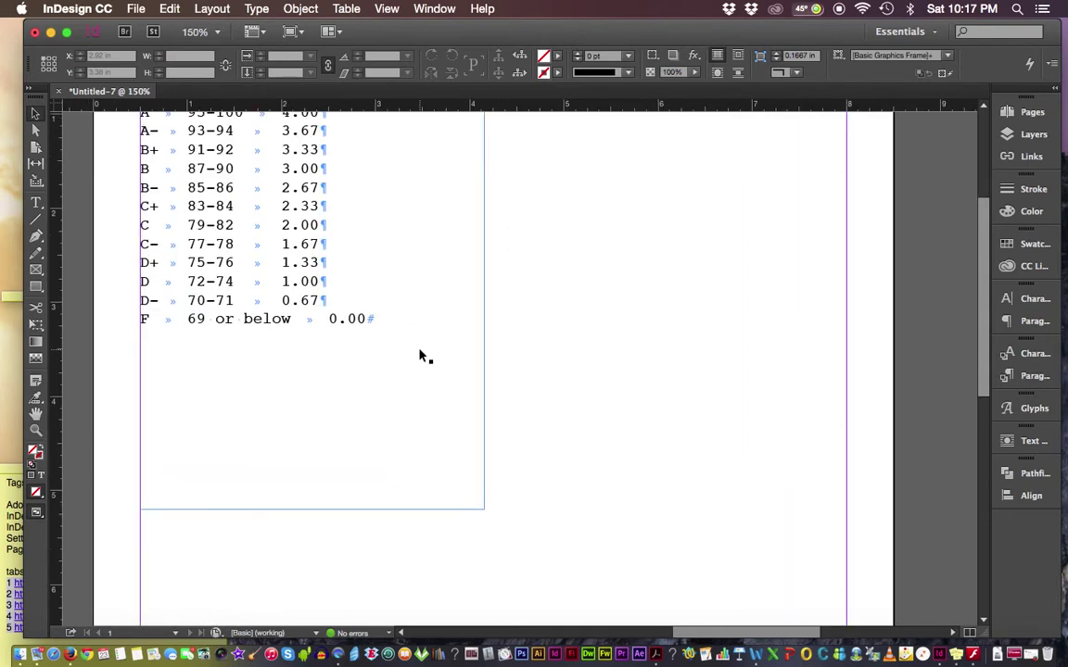
pyautogui.moveTo(415, 255); pyautogui.dragTo(499, 379)
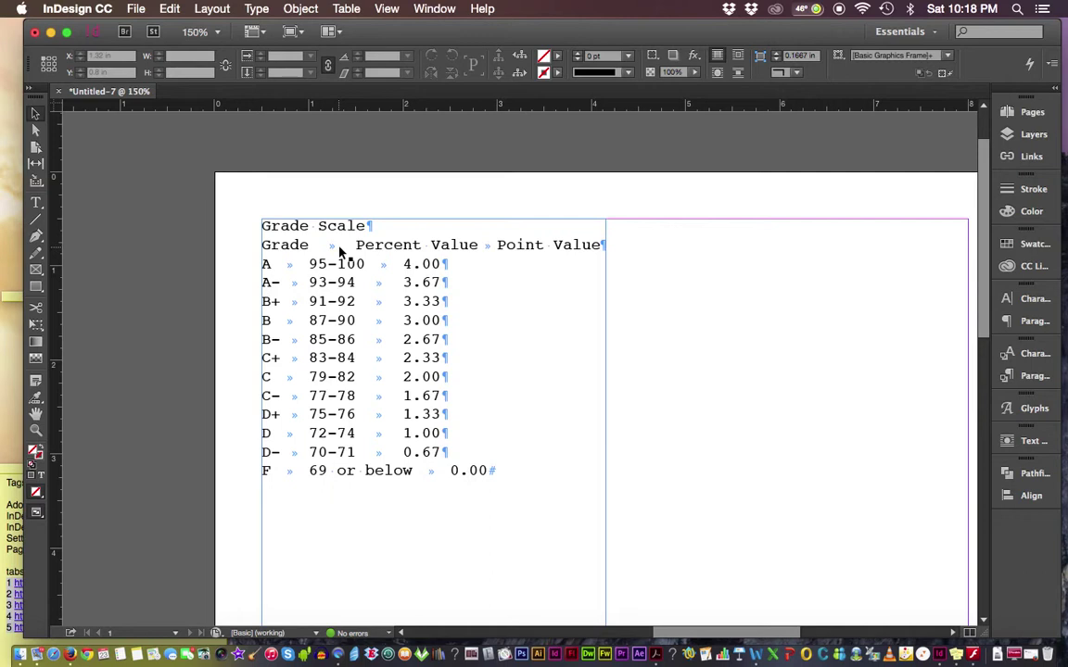
pyautogui.click(35, 204)
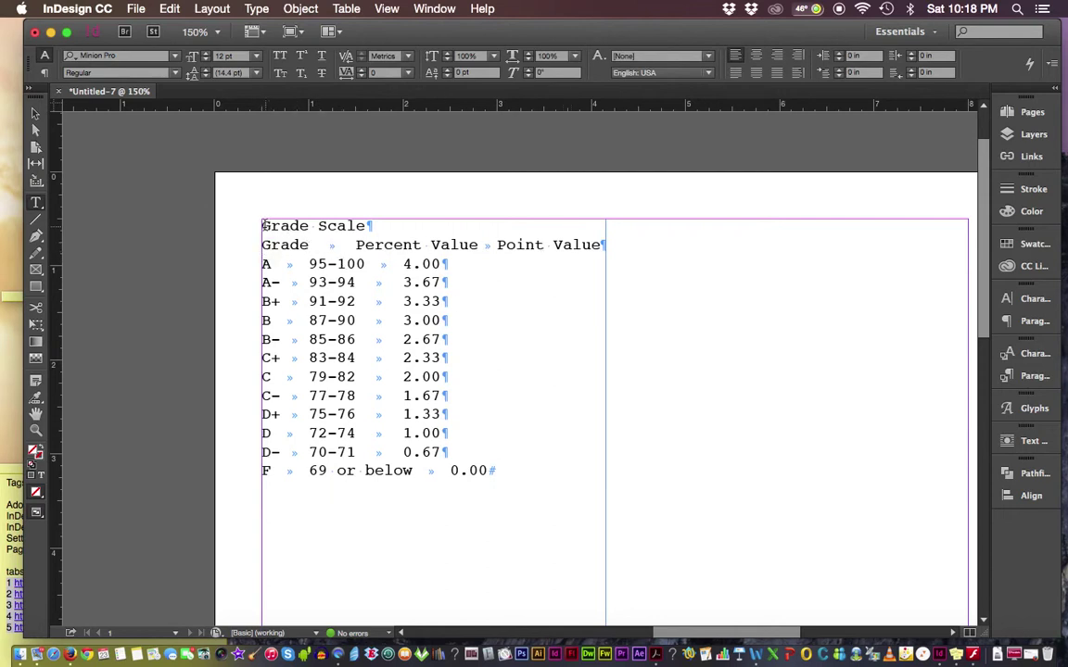
pyautogui.moveTo(263, 225); pyautogui.dragTo(403, 223)
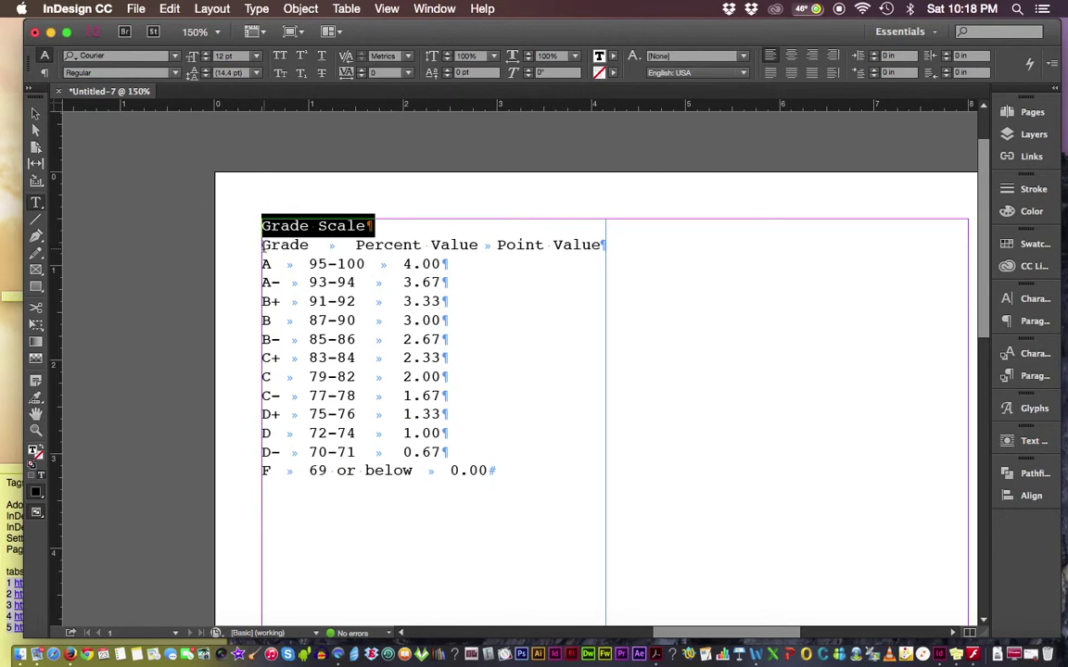
pyautogui.click(262, 246)
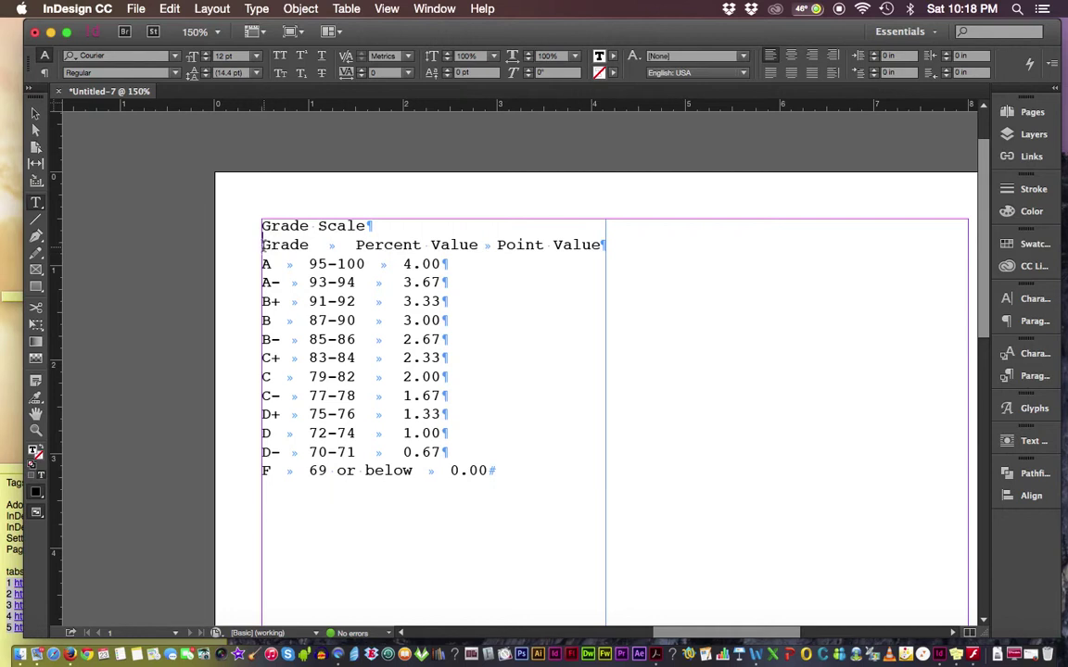
pyautogui.moveTo(262, 244); pyautogui.dragTo(601, 468)
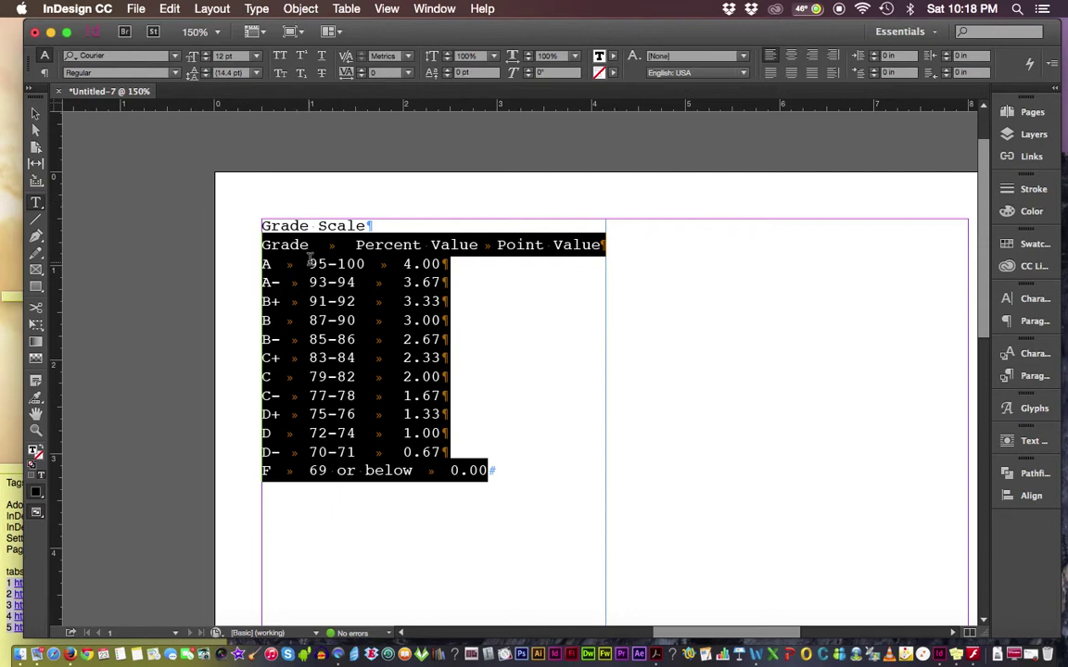
pyautogui.click(347, 10)
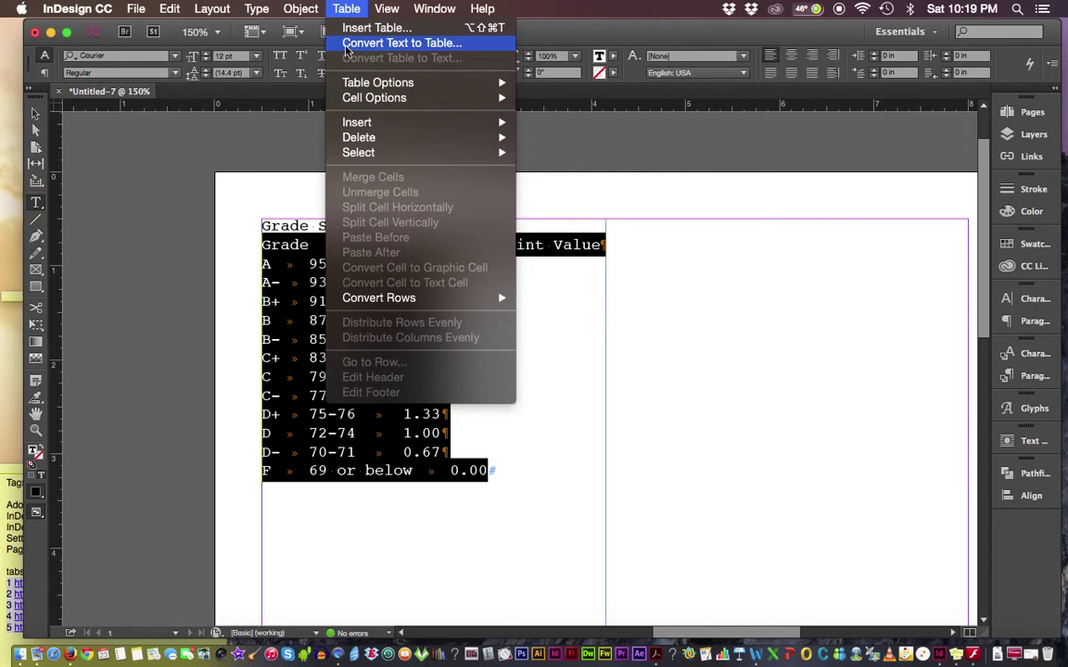
pyautogui.click(345, 44)
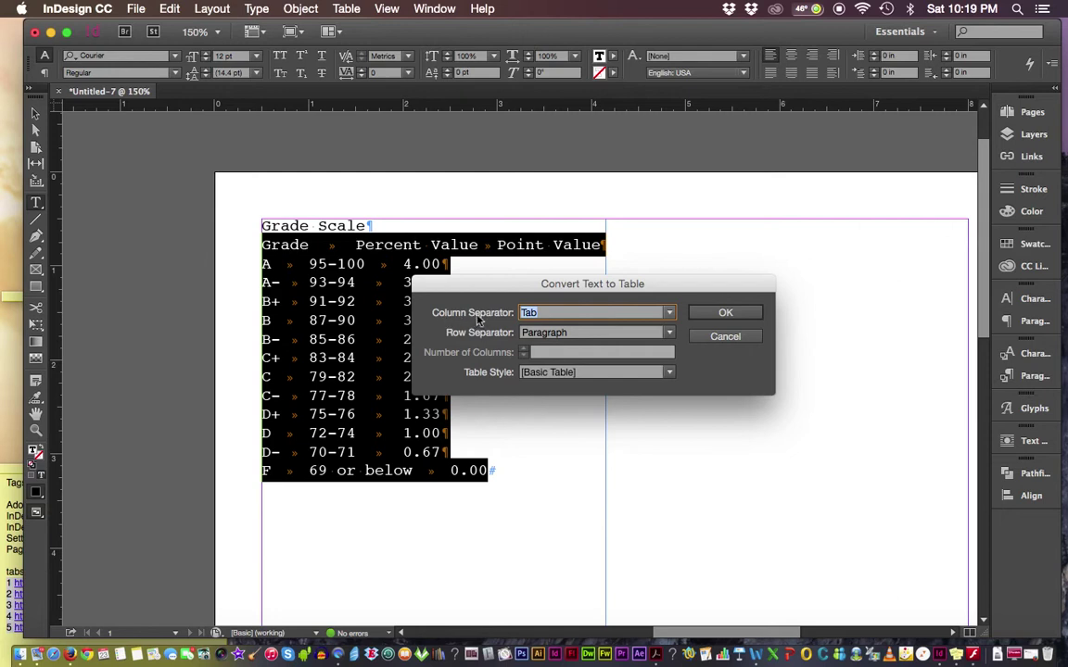
pyautogui.click(671, 314)
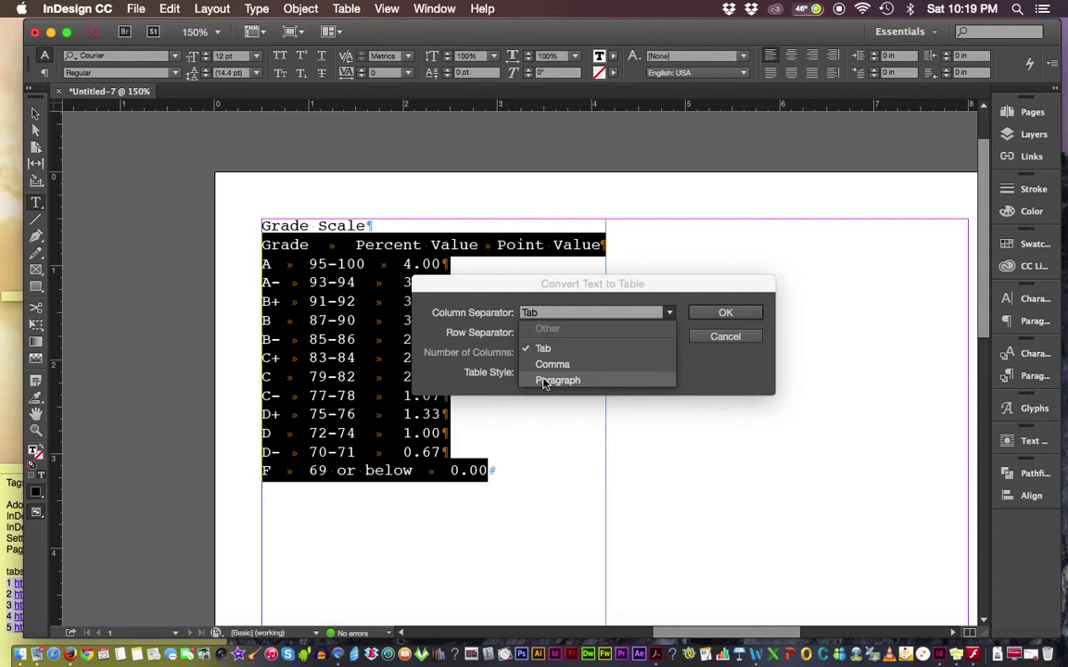
pyautogui.click(689, 360)
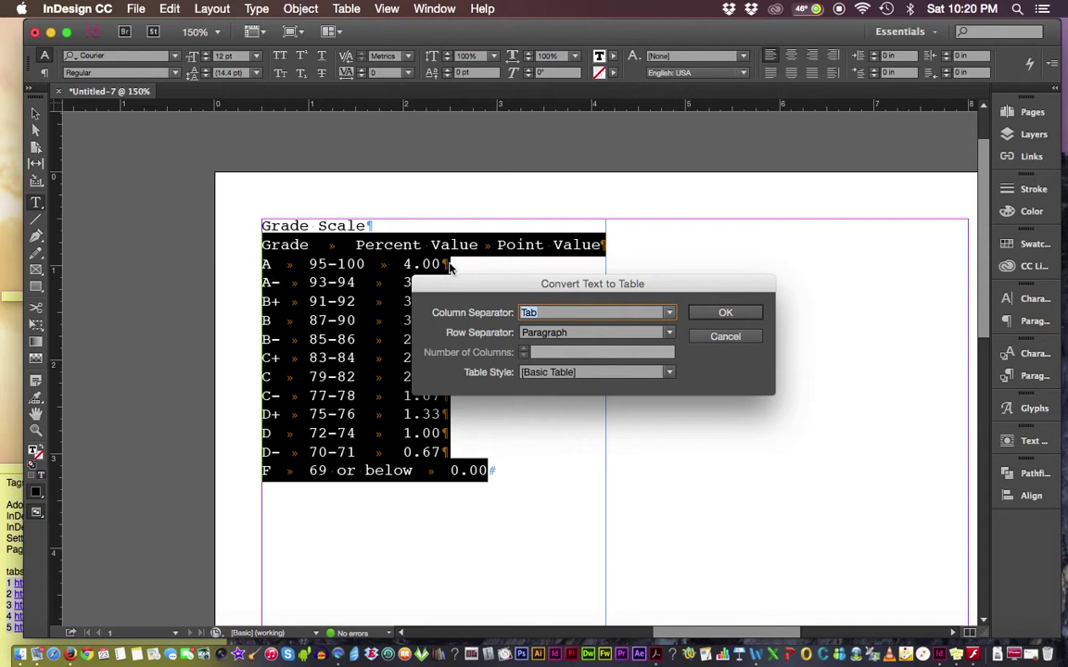
pyautogui.click(669, 332)
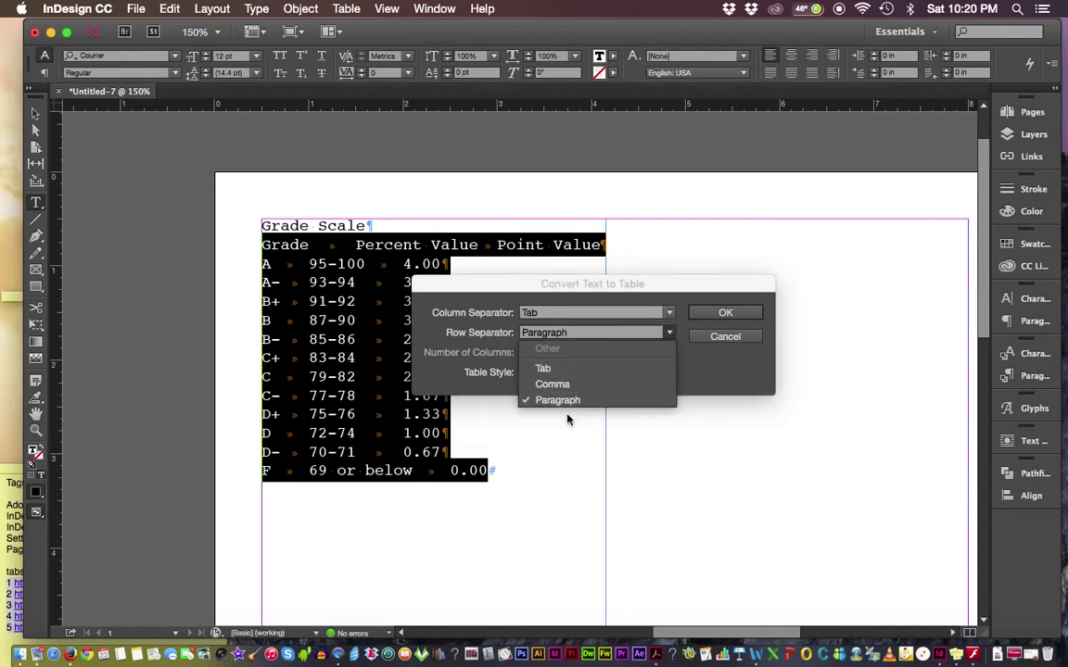
pyautogui.click(716, 390)
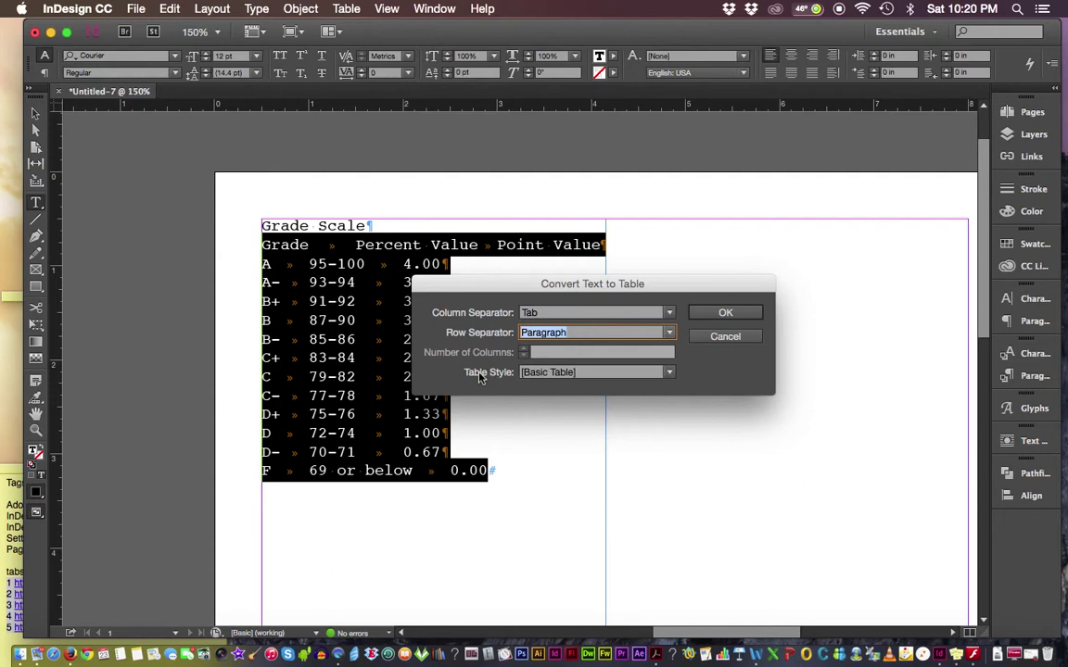
pyautogui.click(669, 373)
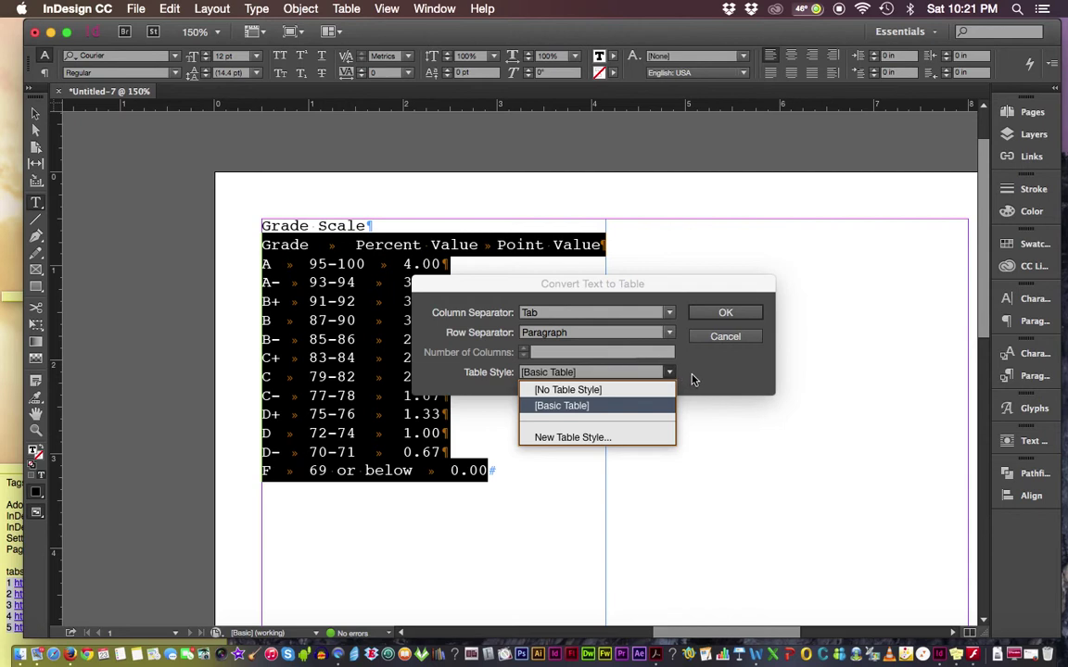
pyautogui.click(691, 379)
pyautogui.click(711, 316)
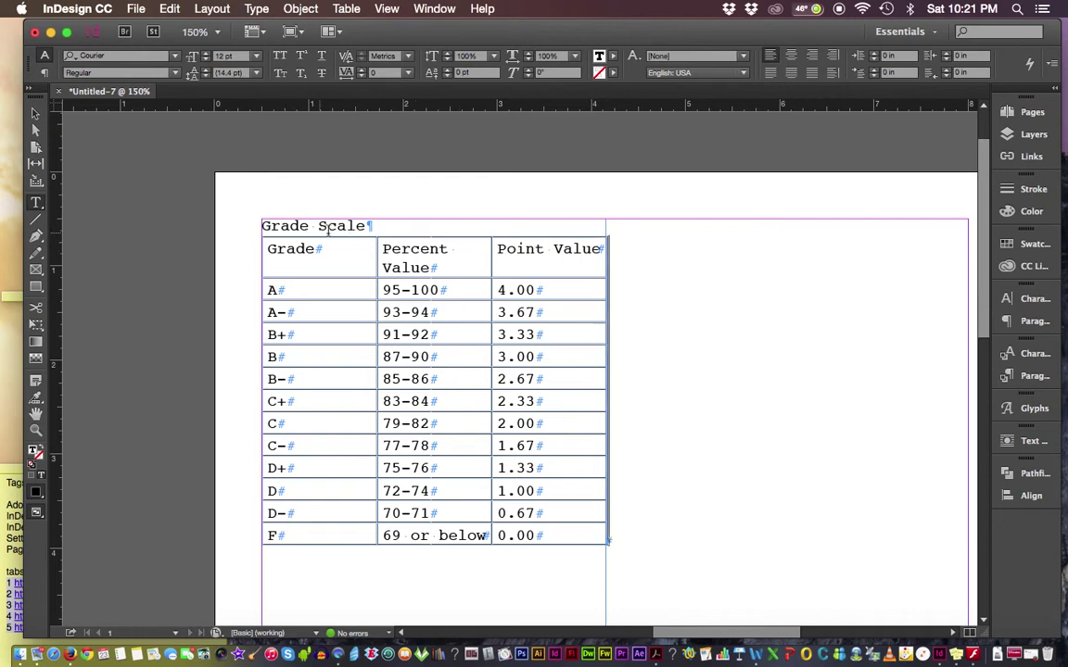
# - Try widening the Point Value column beyond the text frame's edge
pyautogui.moveTo(606, 273); pyautogui.dragTo(805, 271)
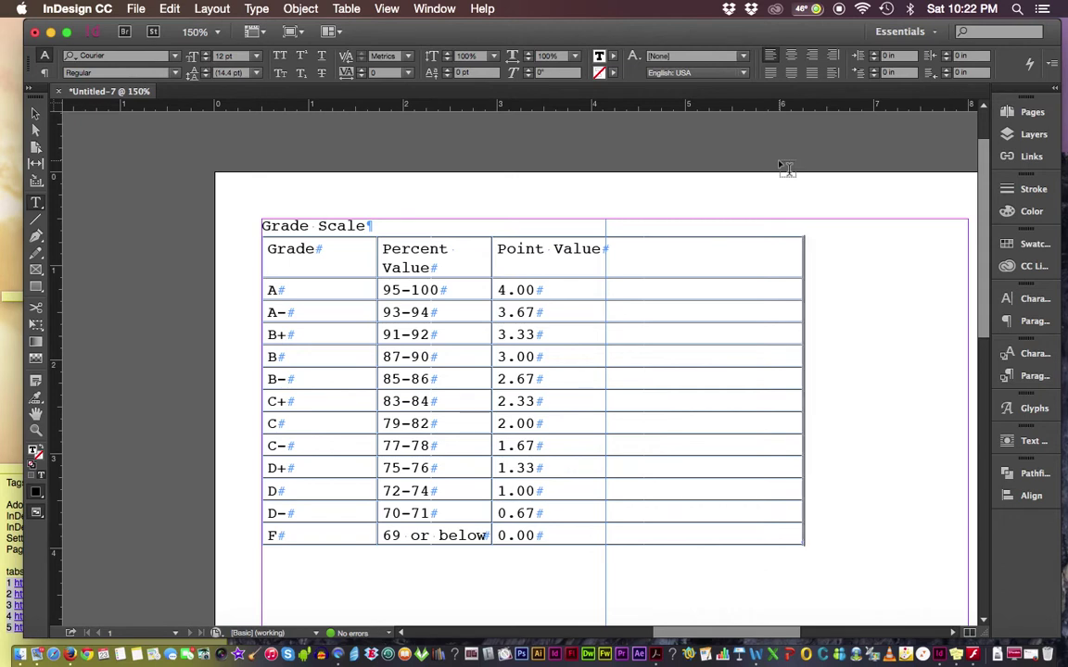
pyautogui.hotkey('shift', 'BackSpace')
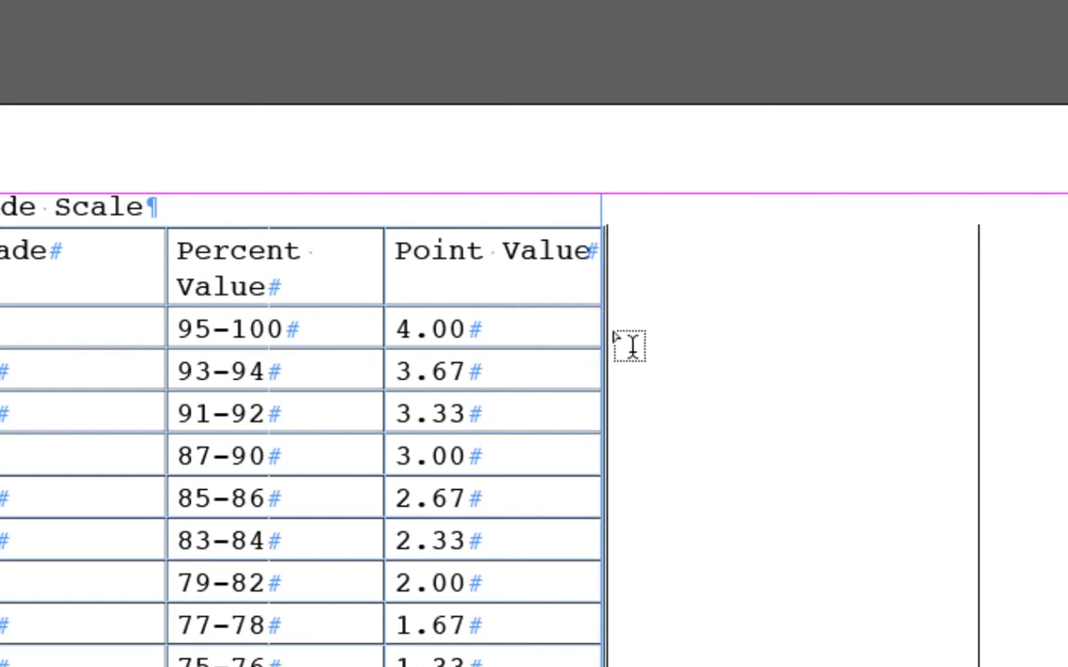
pyautogui.moveTo(609, 325); pyautogui.dragTo(612, 336)
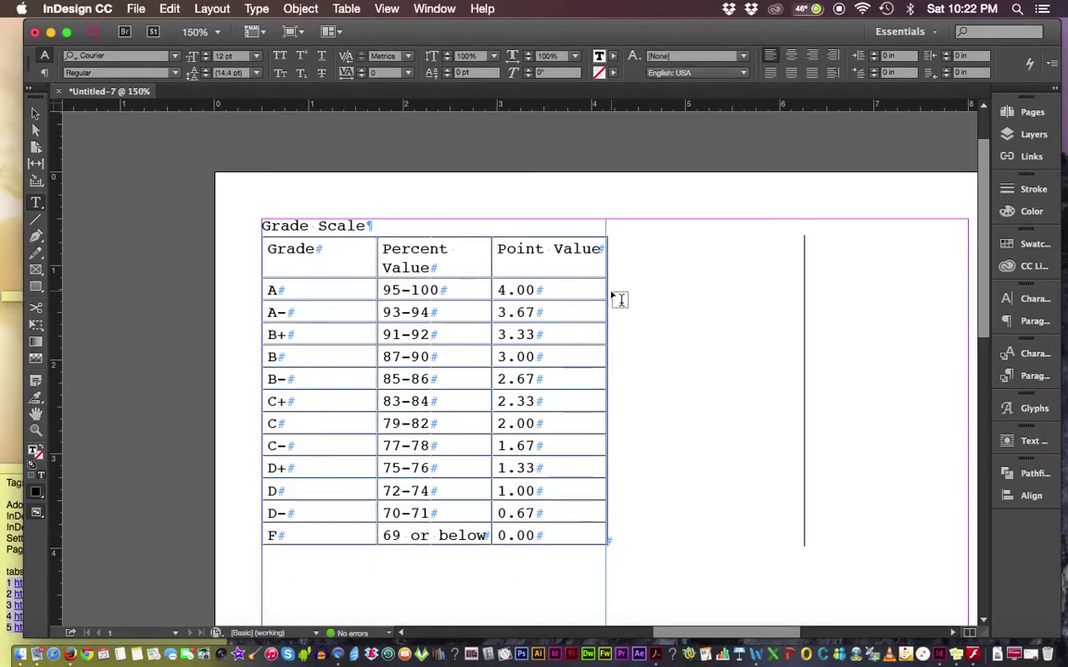
pyautogui.moveTo(612, 295); pyautogui.dragTo(598, 288)
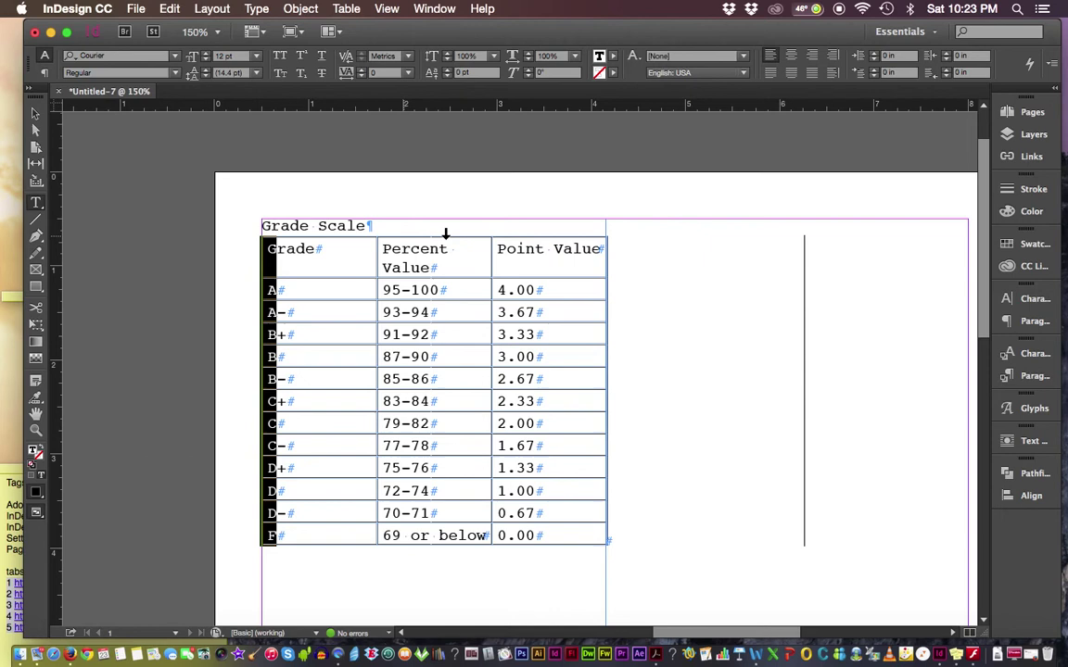
# - Add a paragraph after the table containing the sample text 'jsdglkjertij, followed by another line break
pyautogui.click(573, 243)
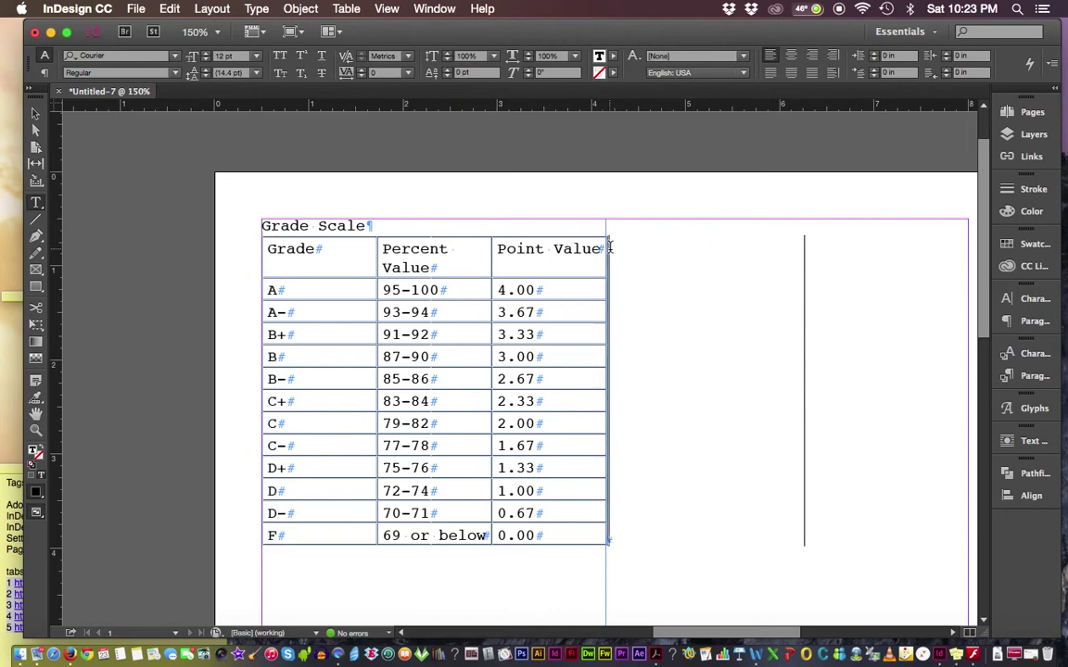
pyautogui.press('Return')
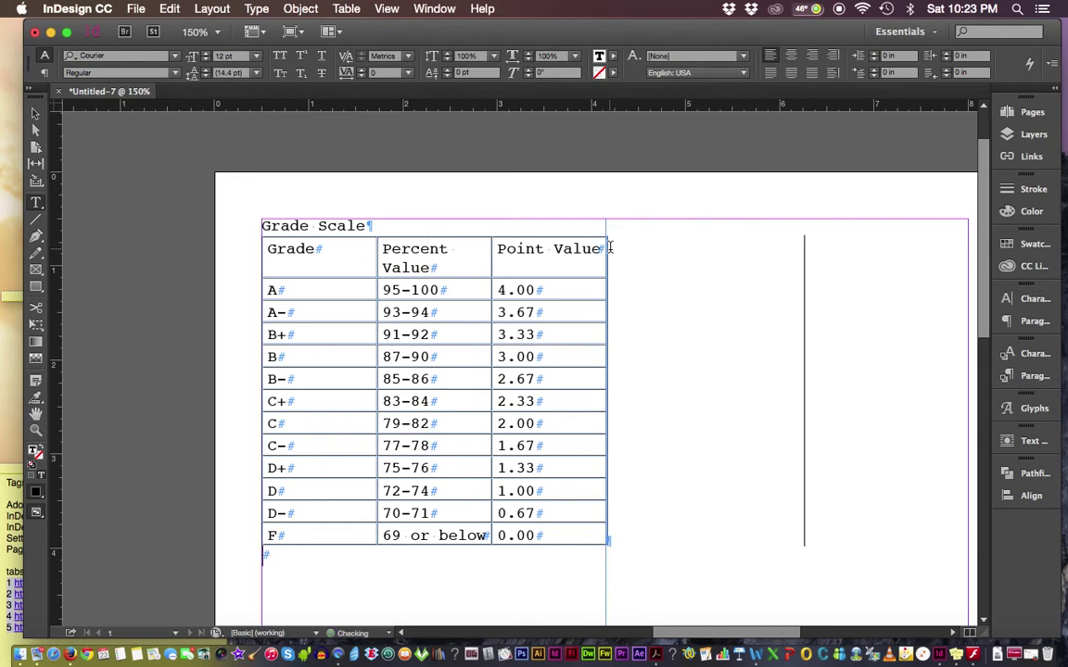
pyautogui.write("'jsdglkjertij")
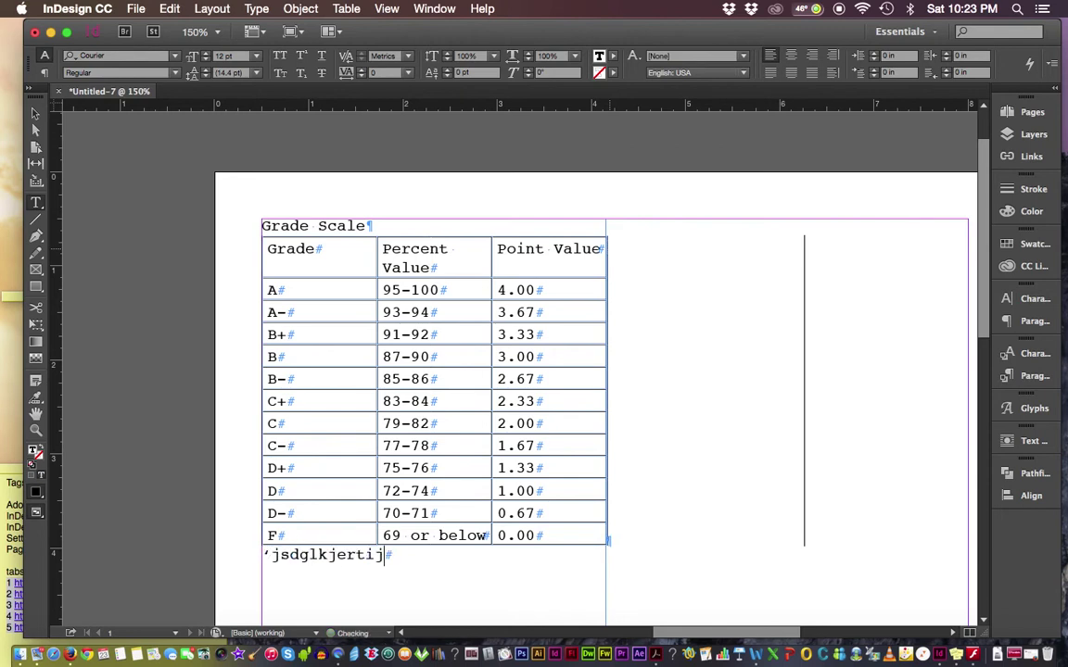
pyautogui.press('Return')
# - Insert three blank lines above the Grade Scale title and remove them again
pyautogui.click(263, 226)
pyautogui.press('Return')
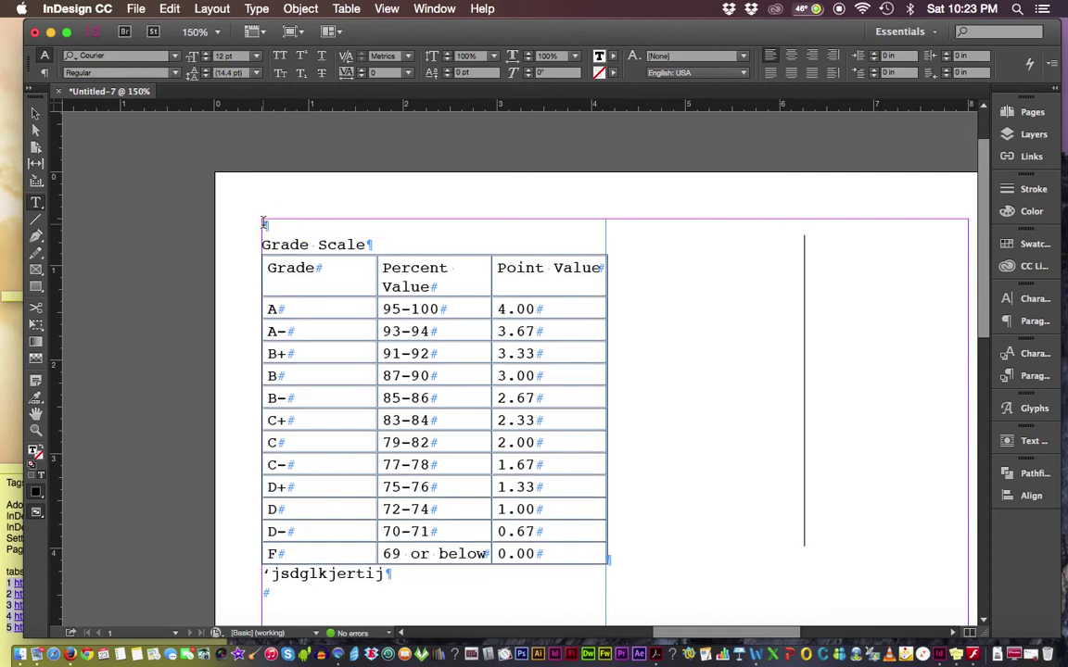
pyautogui.press('Return')
pyautogui.press('Return')
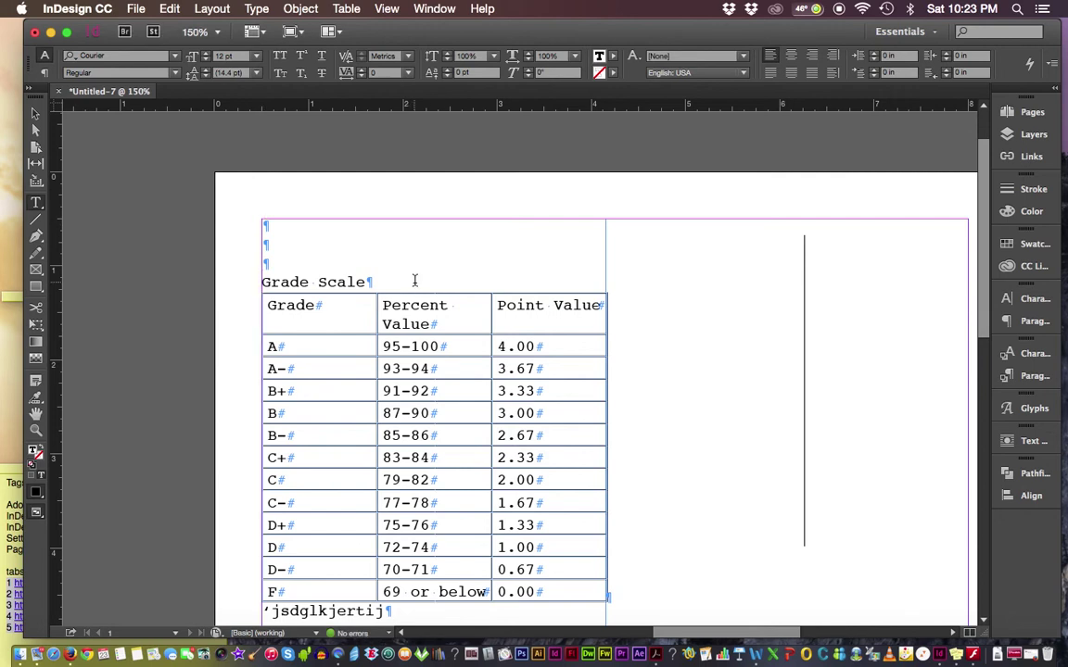
pyautogui.press('BackSpace')
pyautogui.press('BackSpace')
pyautogui.press('BackSpace')
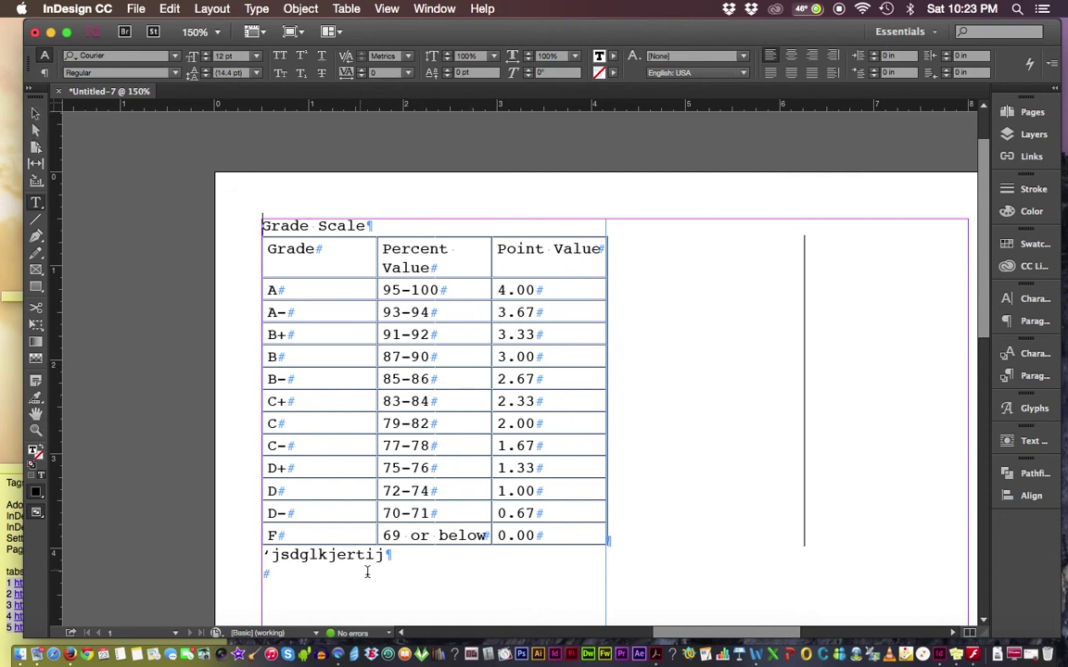
# - Delete the sample text from the line below the table
pyautogui.moveTo(385, 554); pyautogui.dragTo(257, 558)
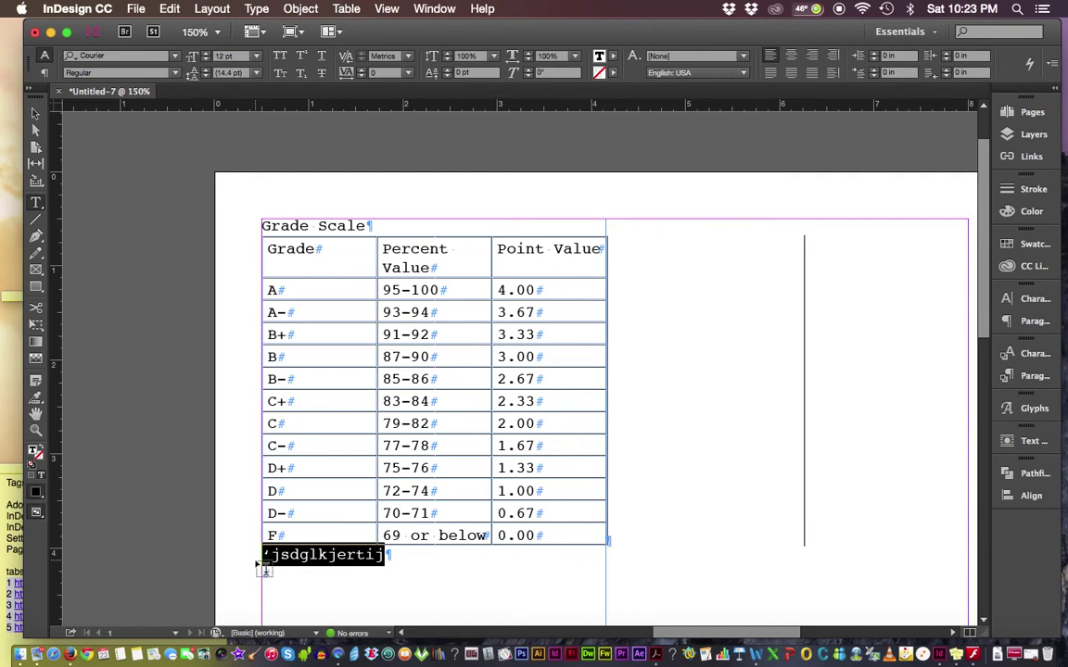
pyautogui.press('BackSpace')
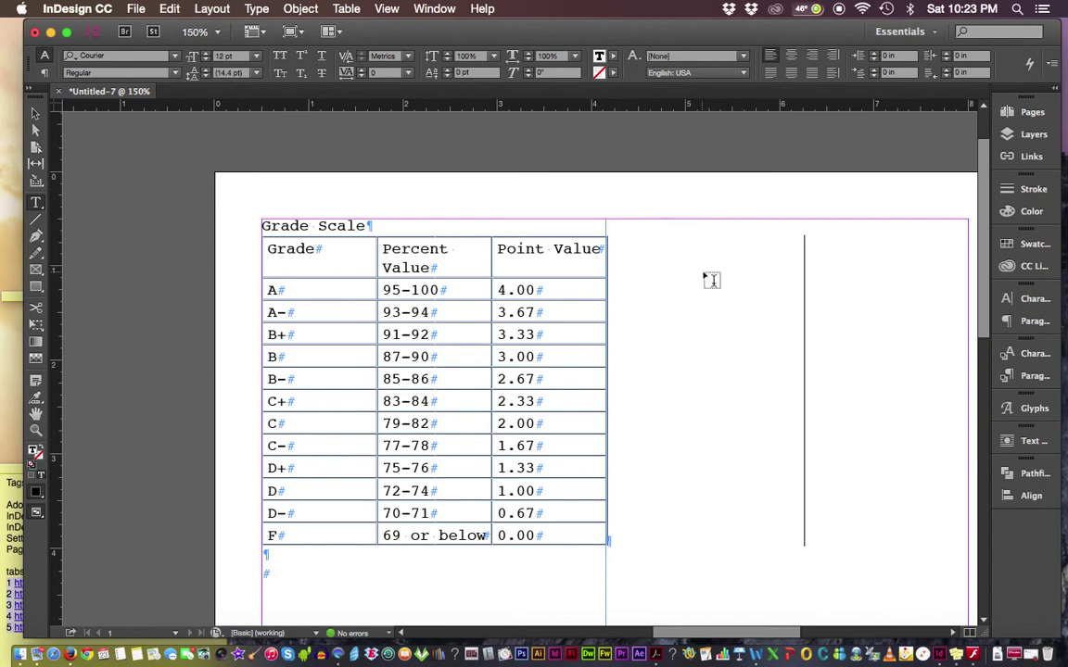
# - Draw an empty text frame beside the grade table, about 3.7 in wide and 3 in tall, ending at the page margin
pyautogui.click(744, 250)
pyautogui.hscroll(5, 649, 255)
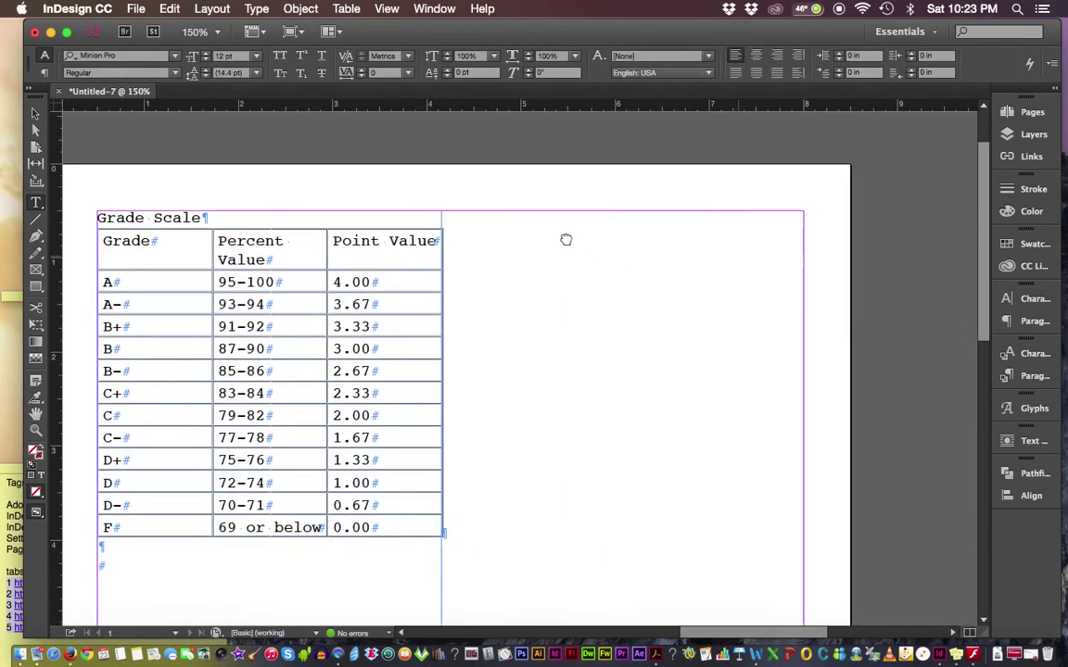
pyautogui.moveTo(441, 203); pyautogui.dragTo(785, 482)
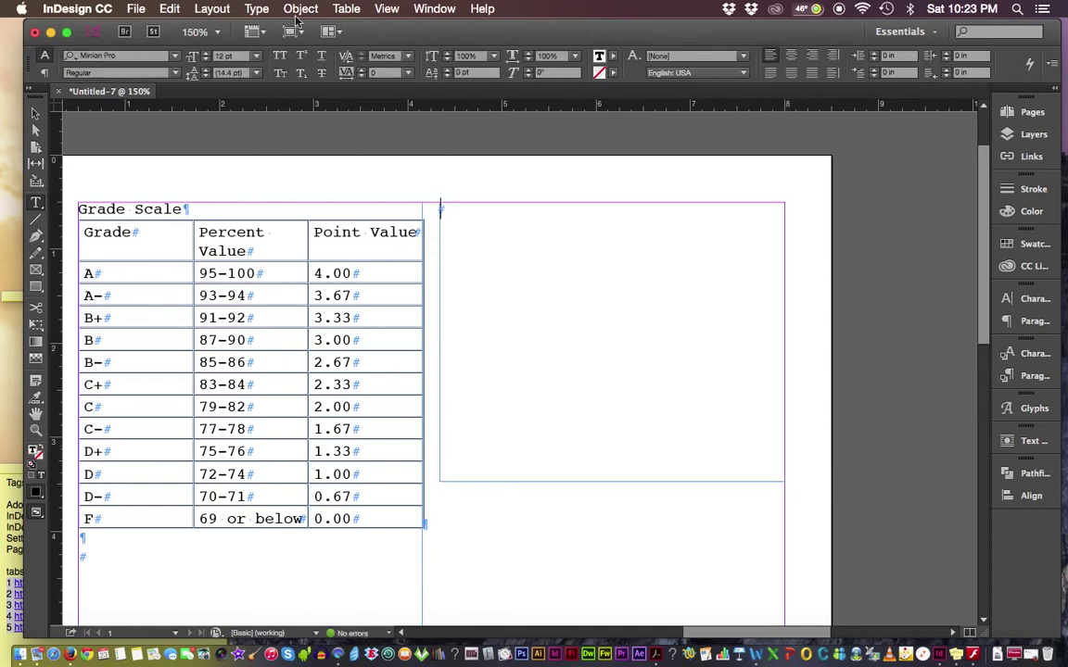
# - Insert a table with 8 body rows and 3 columns in [Basic Table] style into the new text frame
pyautogui.click(346, 10)
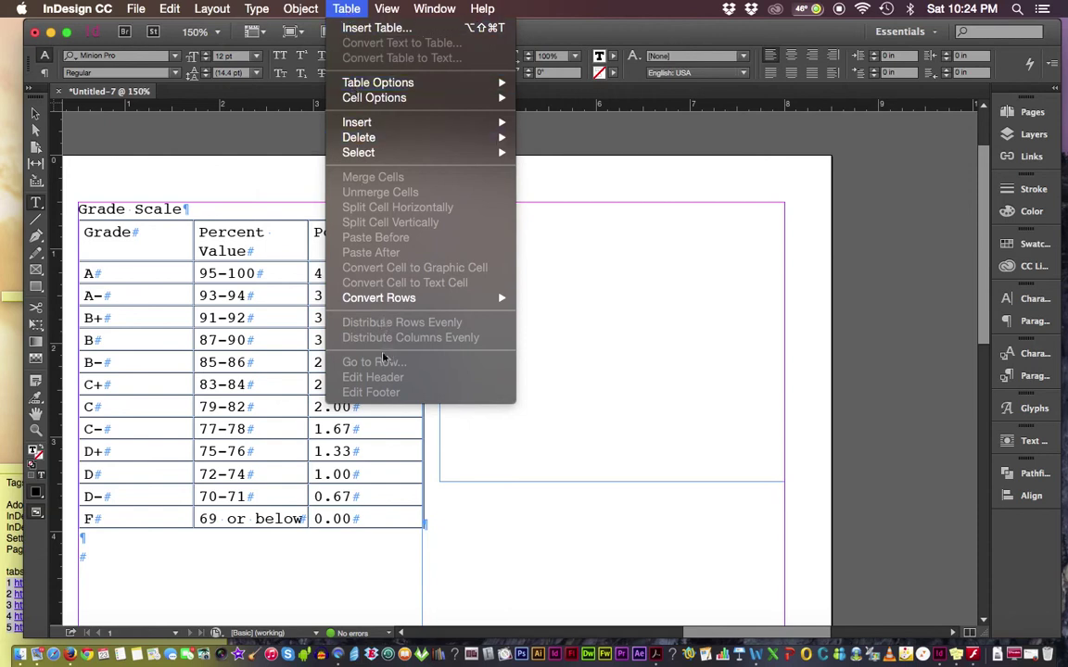
pyautogui.click(370, 28)
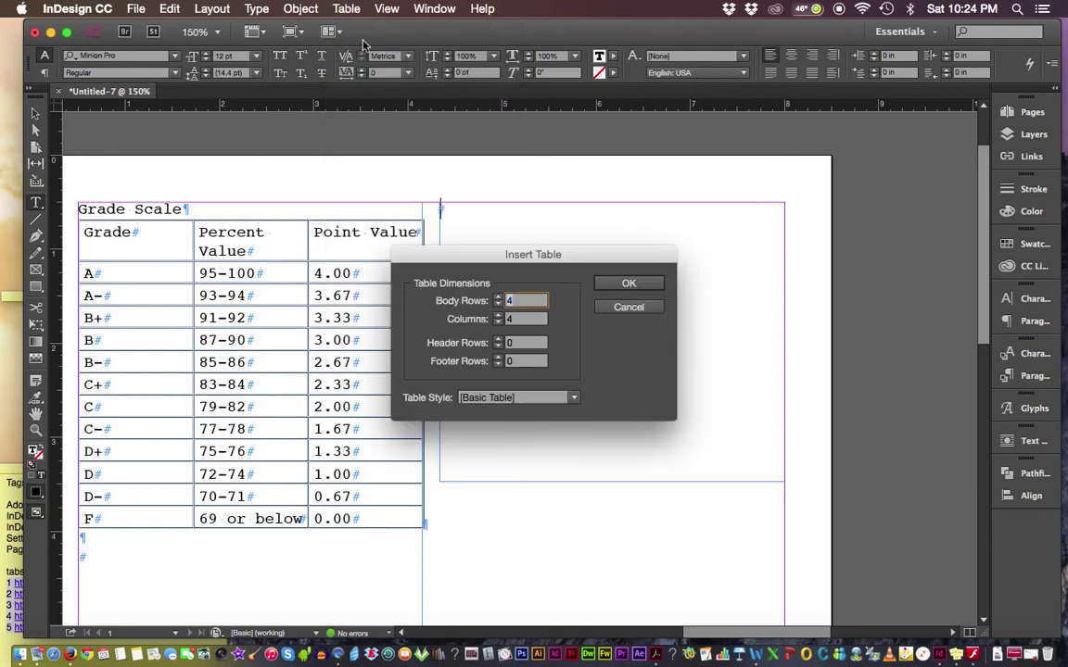
pyautogui.moveTo(505, 258); pyautogui.dragTo(251, 206)
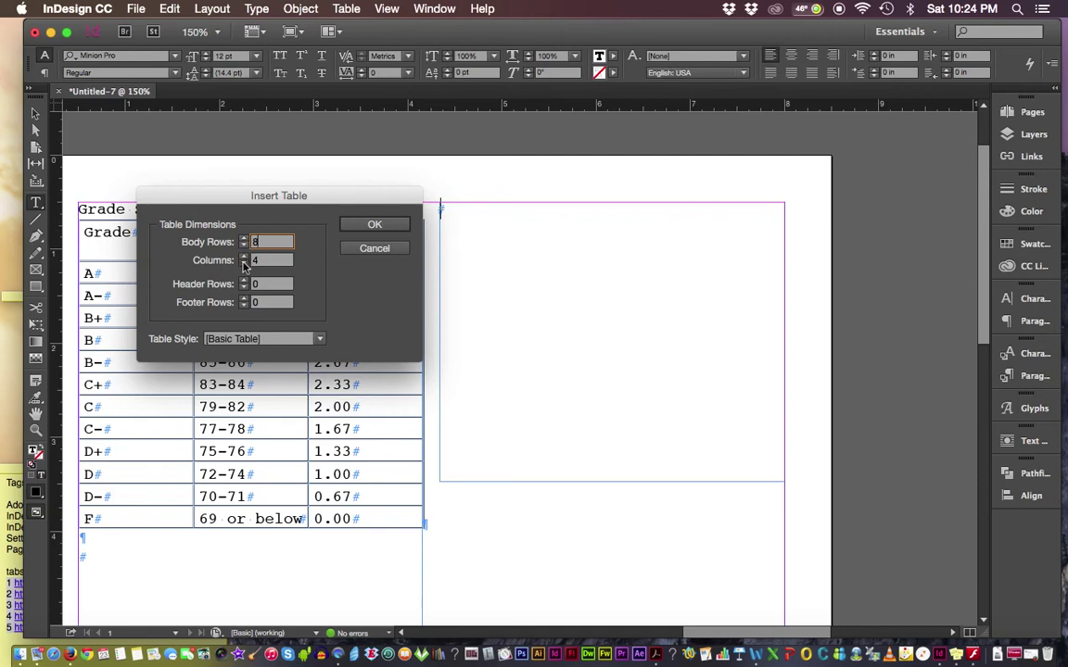
pyautogui.click(244, 264)
pyautogui.click(374, 227)
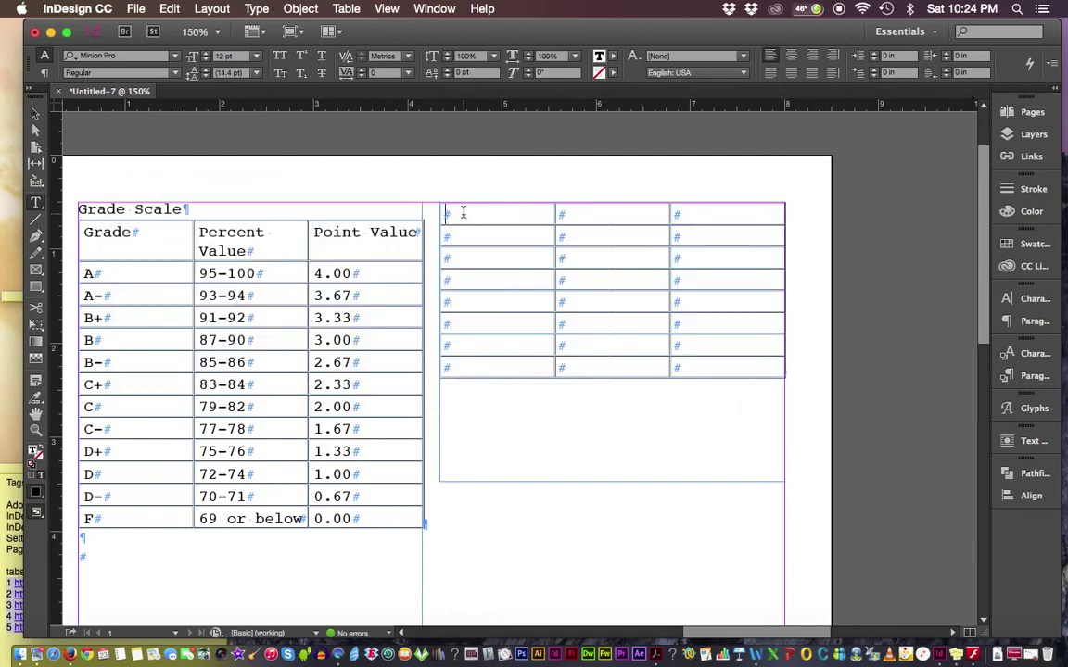
# - Enter the headings Grade and Percent in the first two cells of the new table's top row
pyautogui.write('Grad')
pyautogui.write('e')
pyautogui.write('Percen')
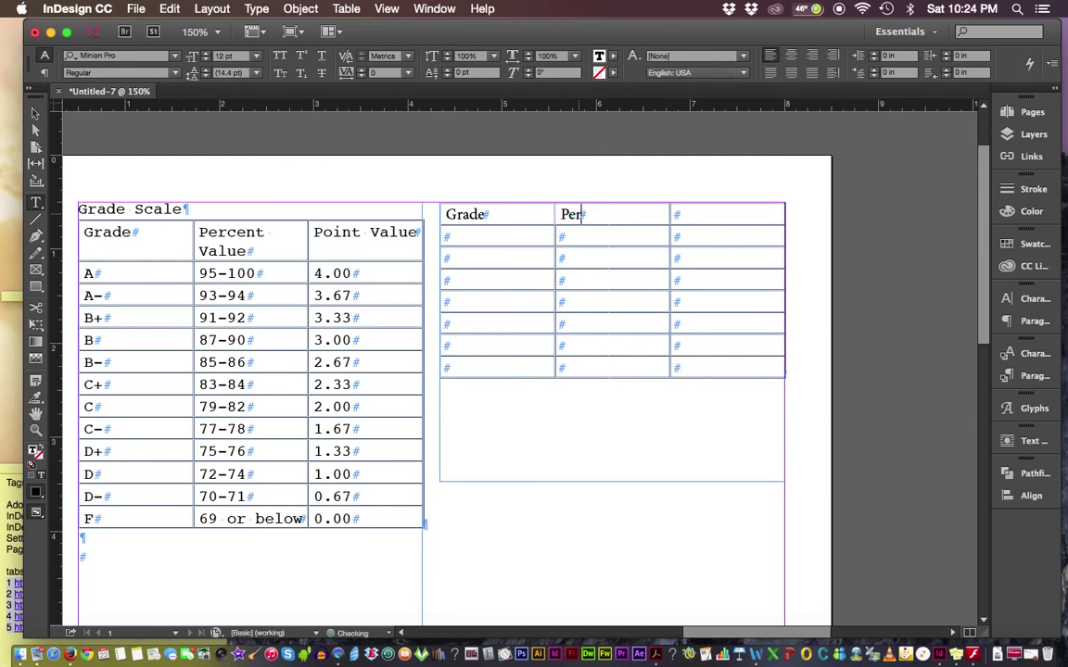